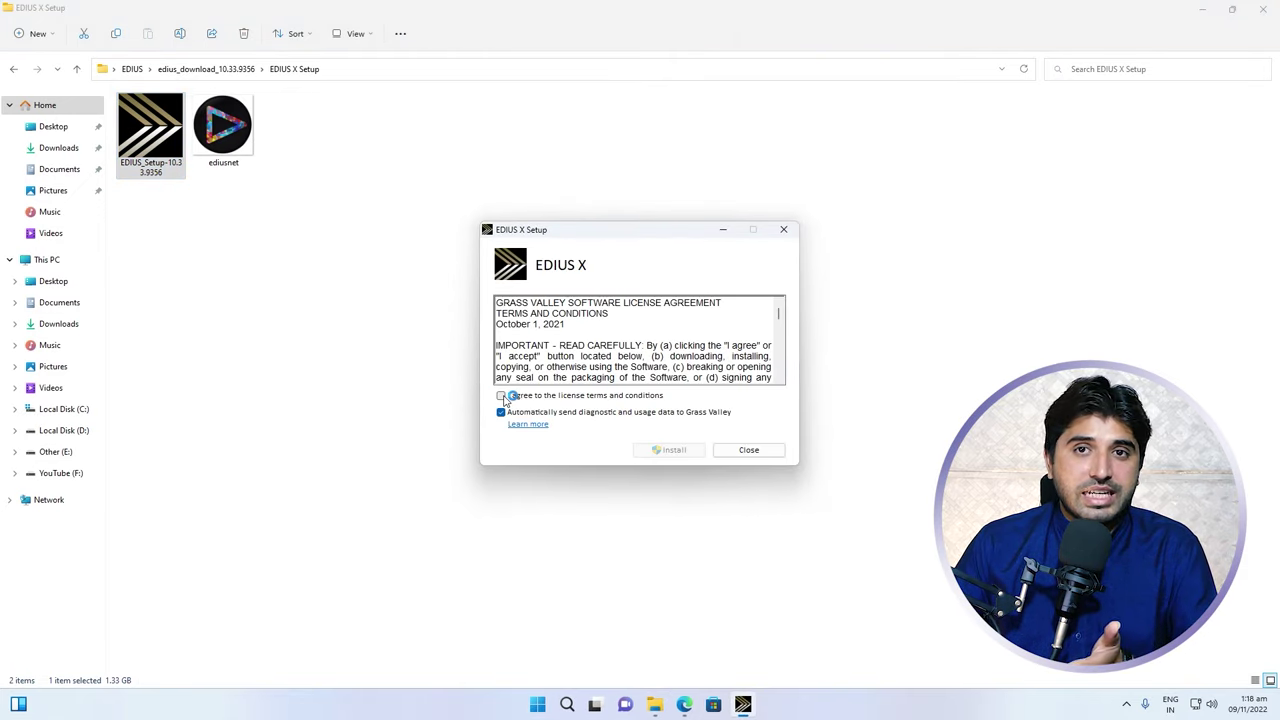
Accept the EDIUS X license terms, start the install, approve User Account Control and minimise File Explorer
{"action": "left_click", "coordinate": [502, 396]}
{"action": "left_click", "coordinate": [668, 449]}
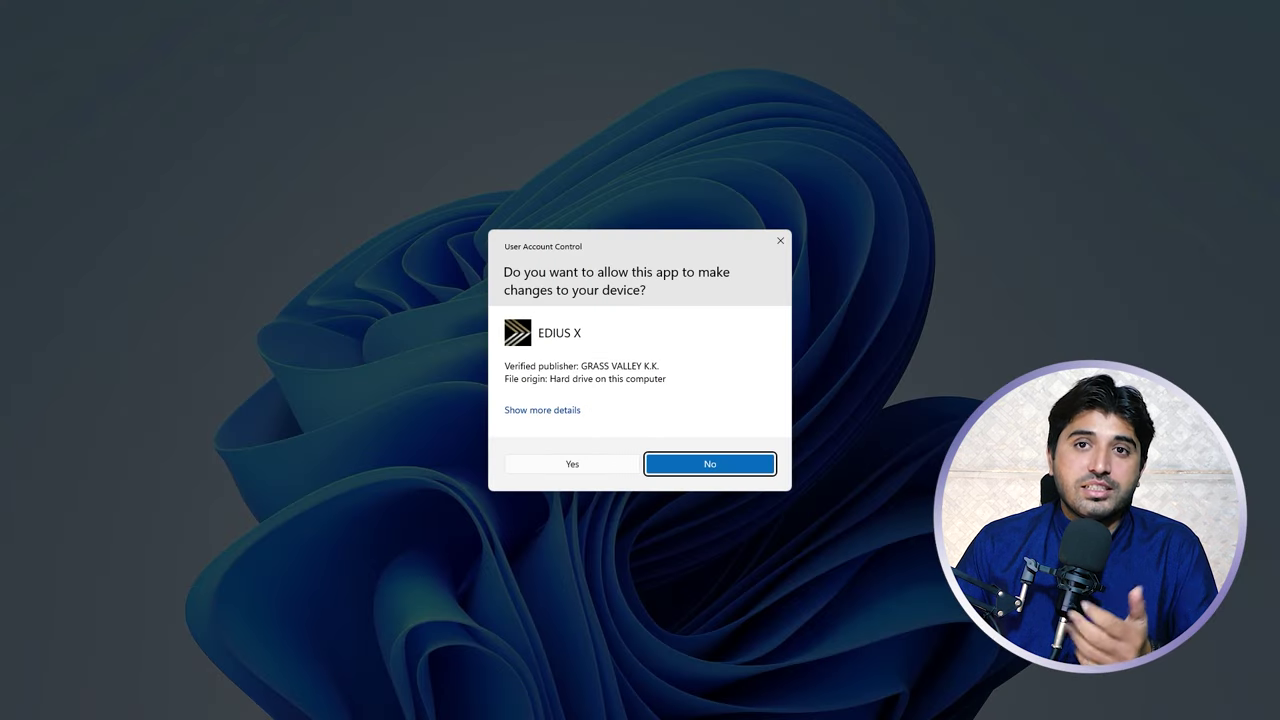
{"action": "left_click", "coordinate": [584, 467]}
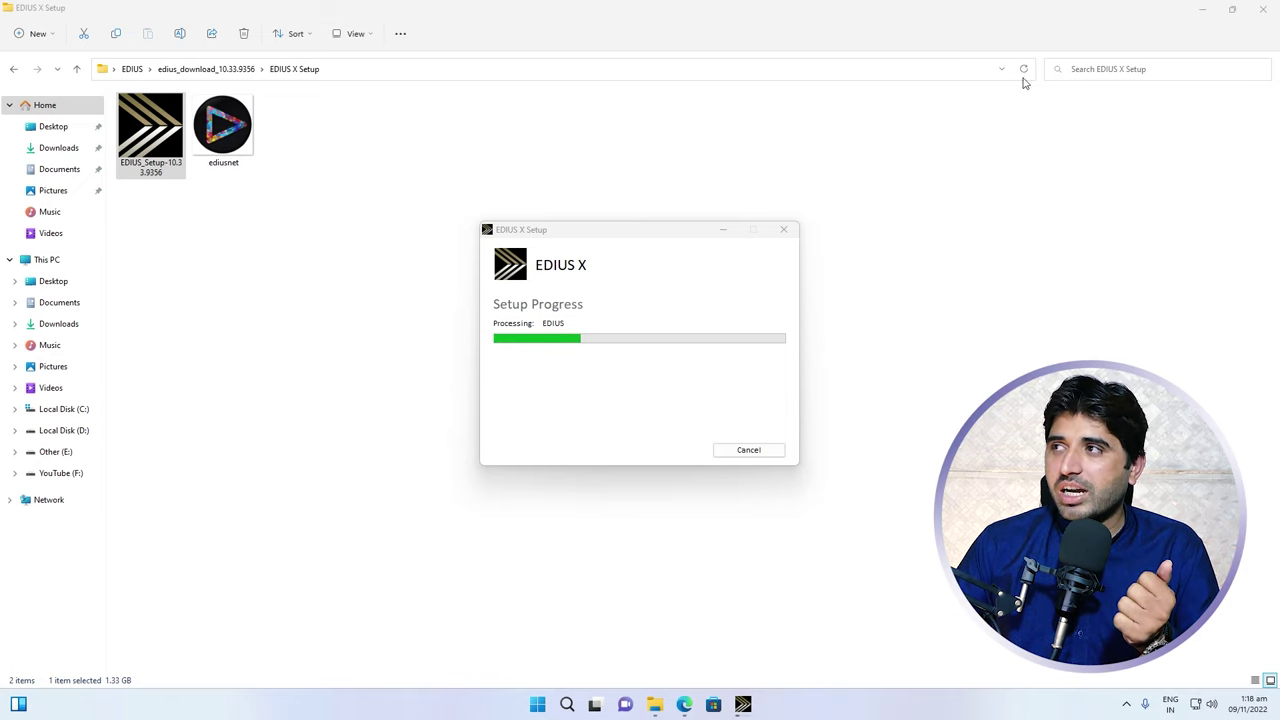
{"action": "left_click", "coordinate": [1201, 9]}
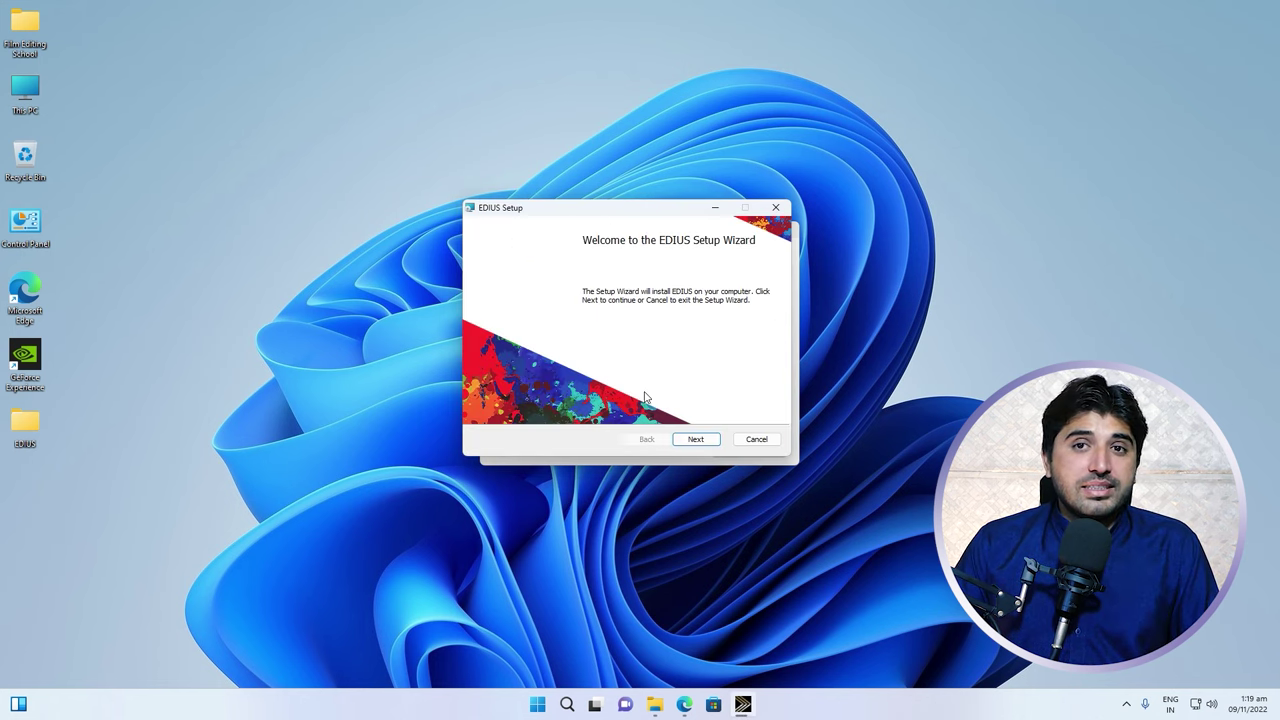
Run the EDIUS Setup Wizard with the default folder and a desktop shortcut, then finish
{"action": "left_click", "coordinate": [699, 443]}
{"action": "left_click", "coordinate": [698, 441]}
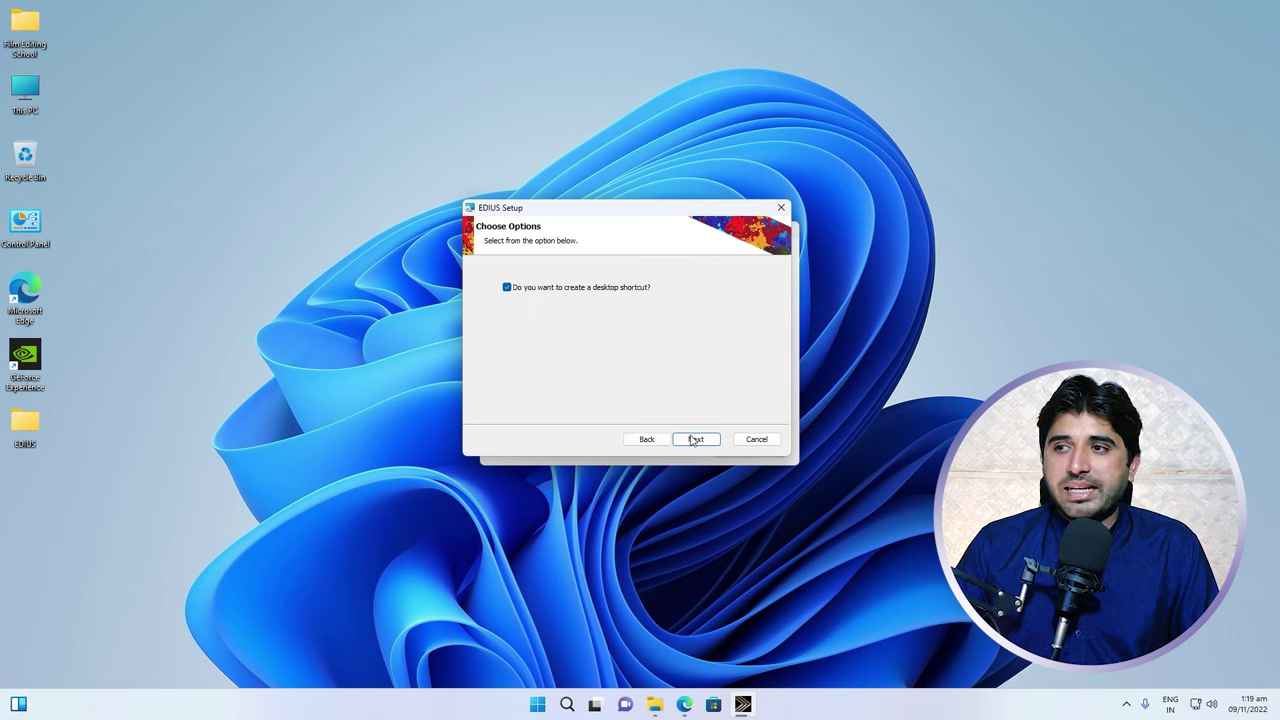
{"action": "left_click", "coordinate": [697, 441]}
{"action": "left_click", "coordinate": [688, 440]}
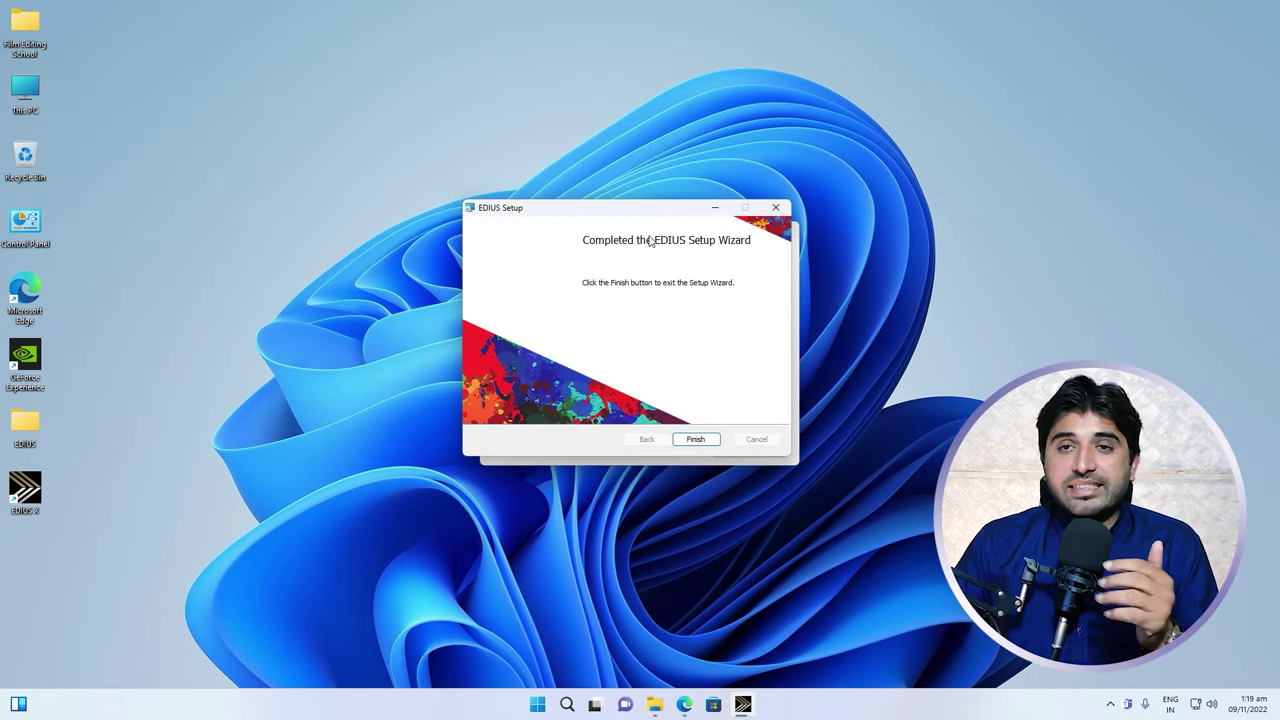
{"action": "left_click", "coordinate": [696, 439]}
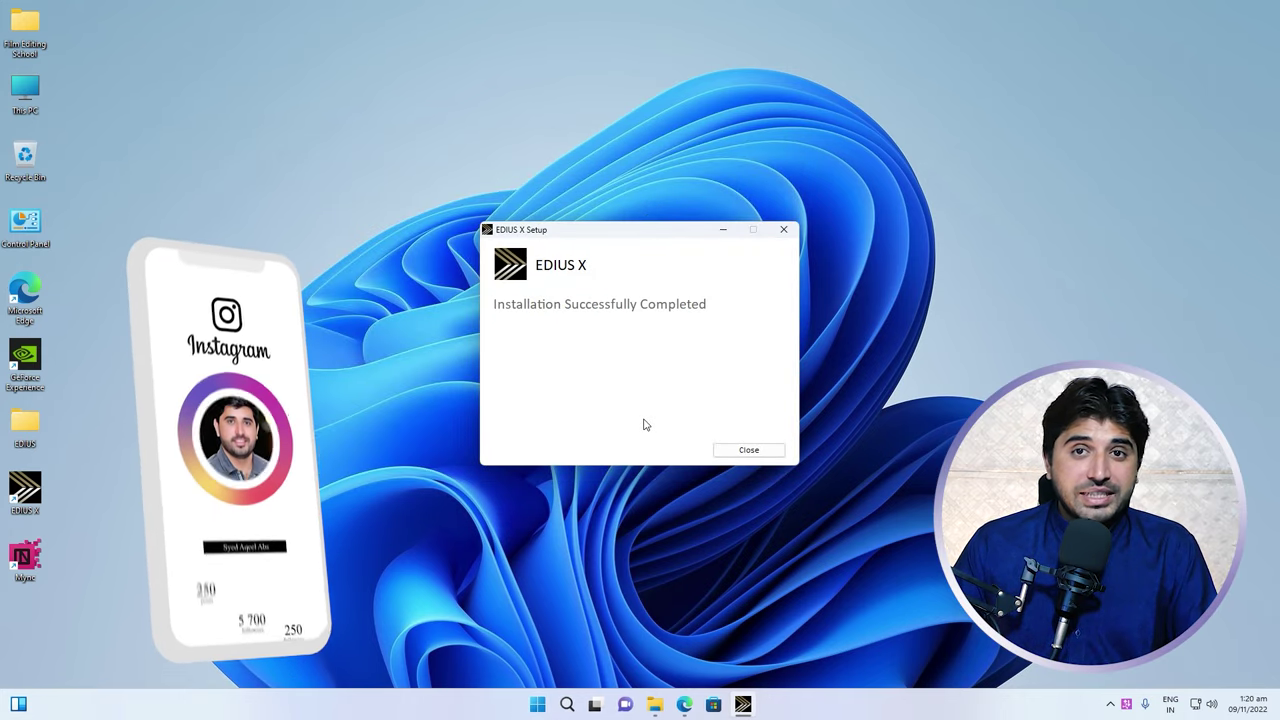
Close the finished installer and launch EDIUS X from its desktop shortcut
{"action": "left_click", "coordinate": [749, 449]}
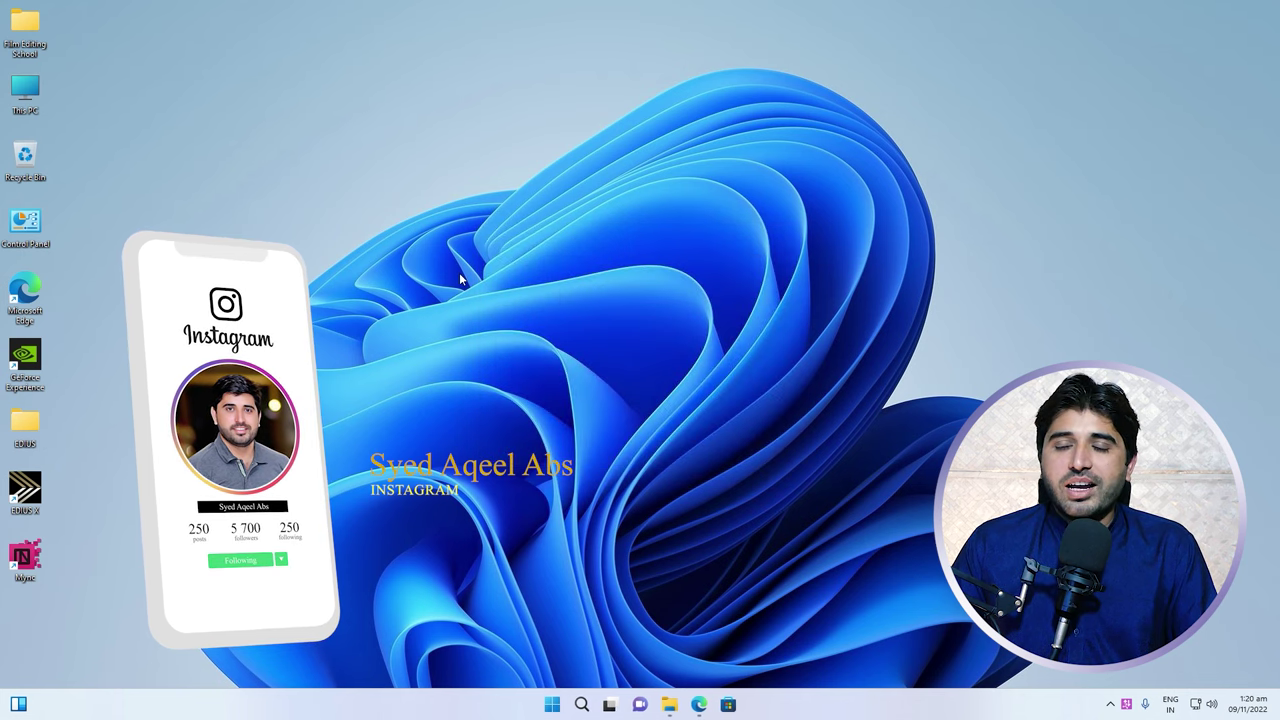
{"action": "right_click", "coordinate": [28, 492]}
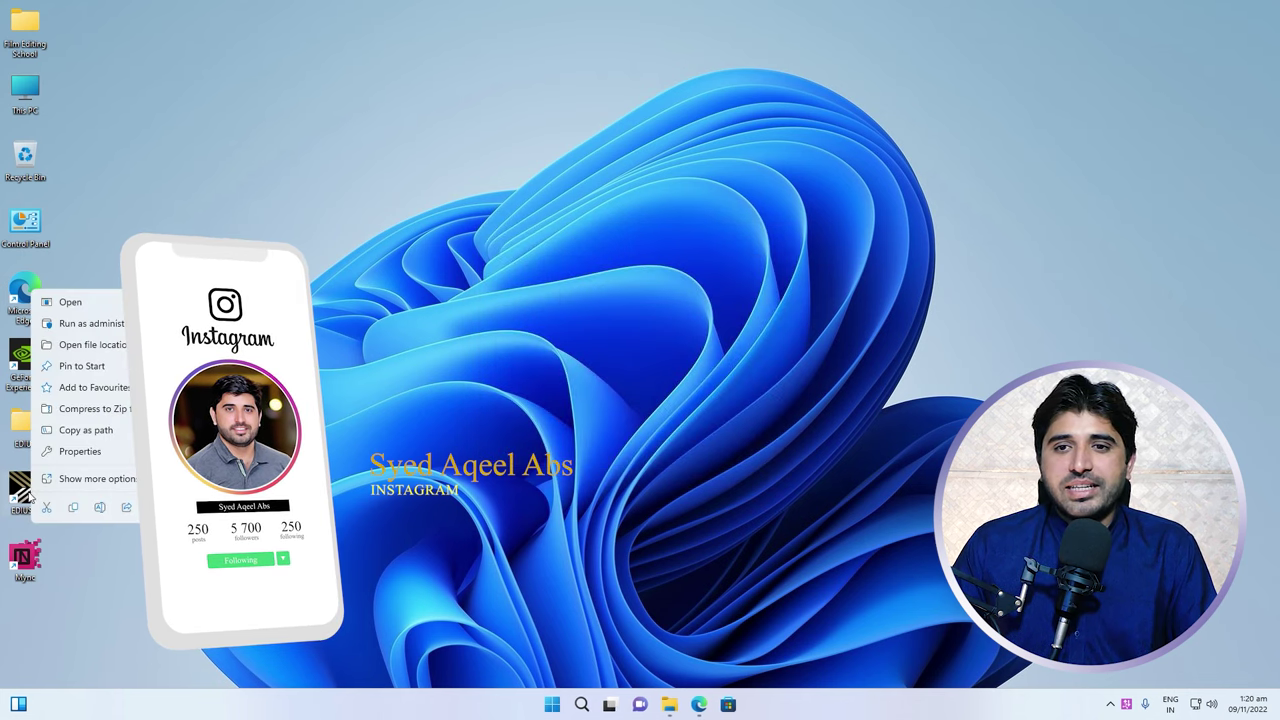
{"action": "left_click", "coordinate": [104, 306]}
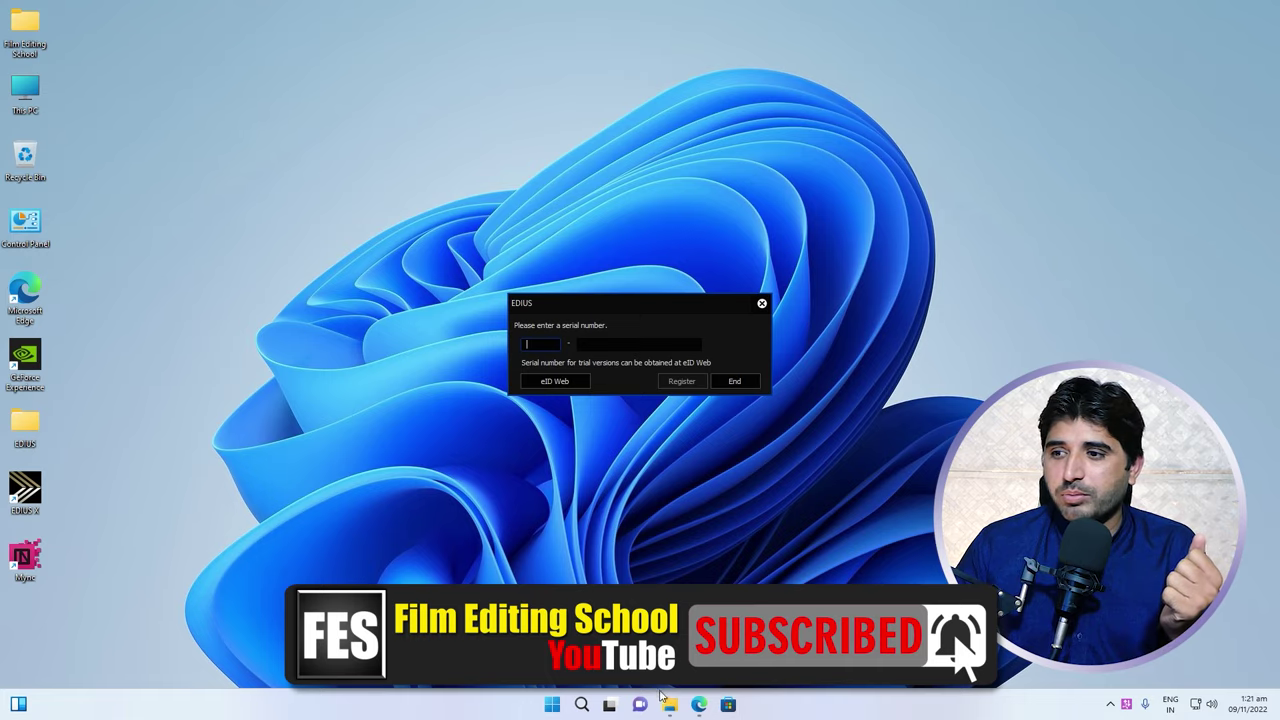
Copy the EDU license number from the license email in Gmail
{"action": "left_click", "coordinate": [699, 704]}
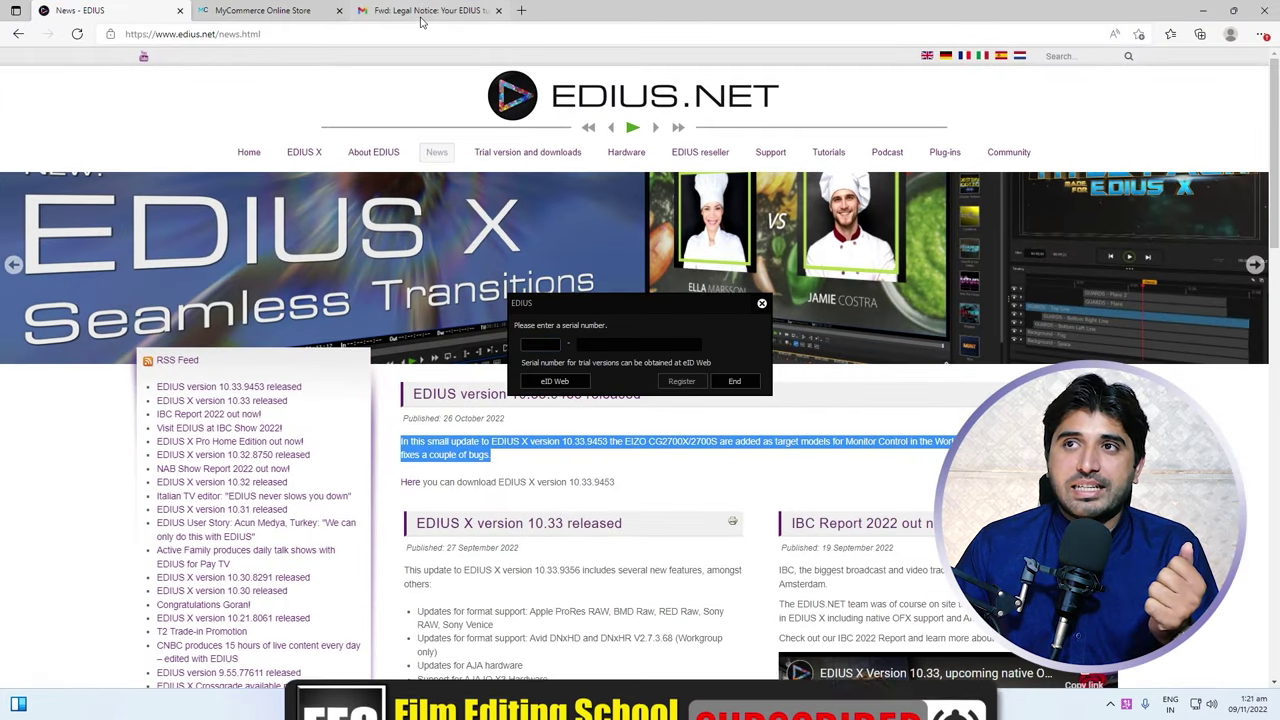
{"action": "left_click", "coordinate": [421, 12]}
{"action": "left_click_drag", "start_coordinate": [600, 318], "coordinate": [851, 462]}
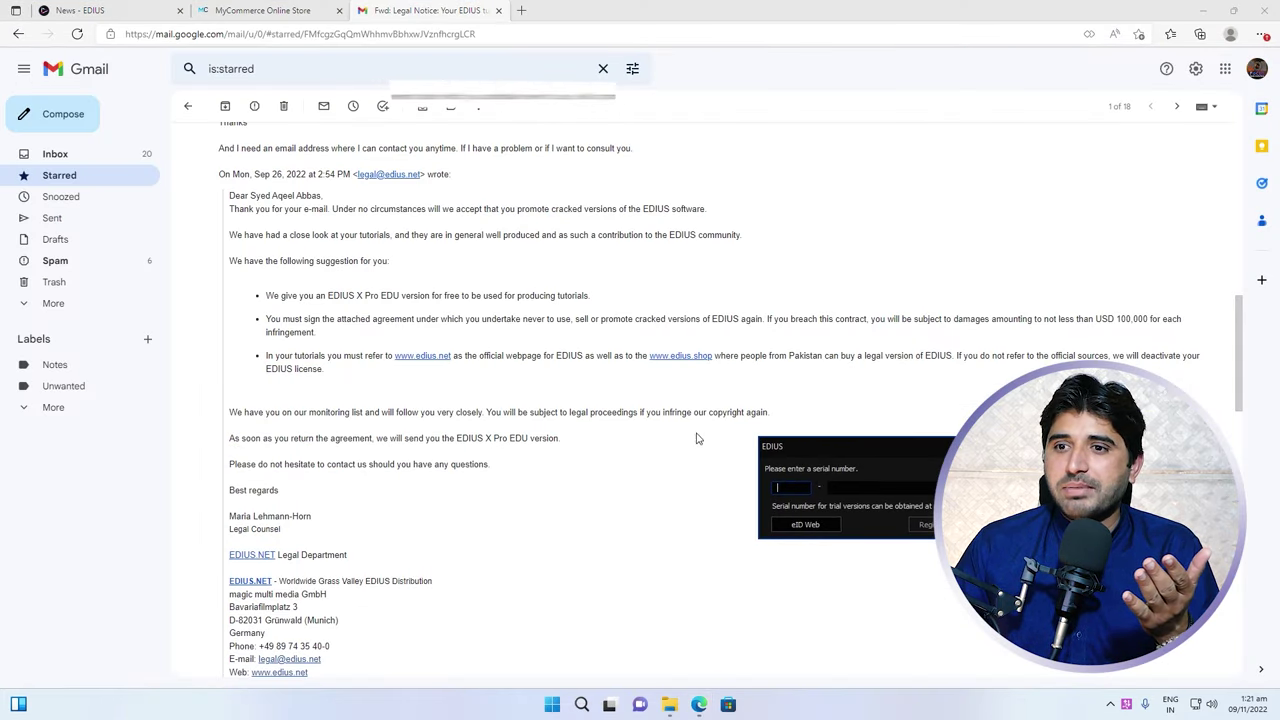
{"action": "scroll", "coordinate": [531, 417], "scroll_direction": "up", "scroll_amount": 10}
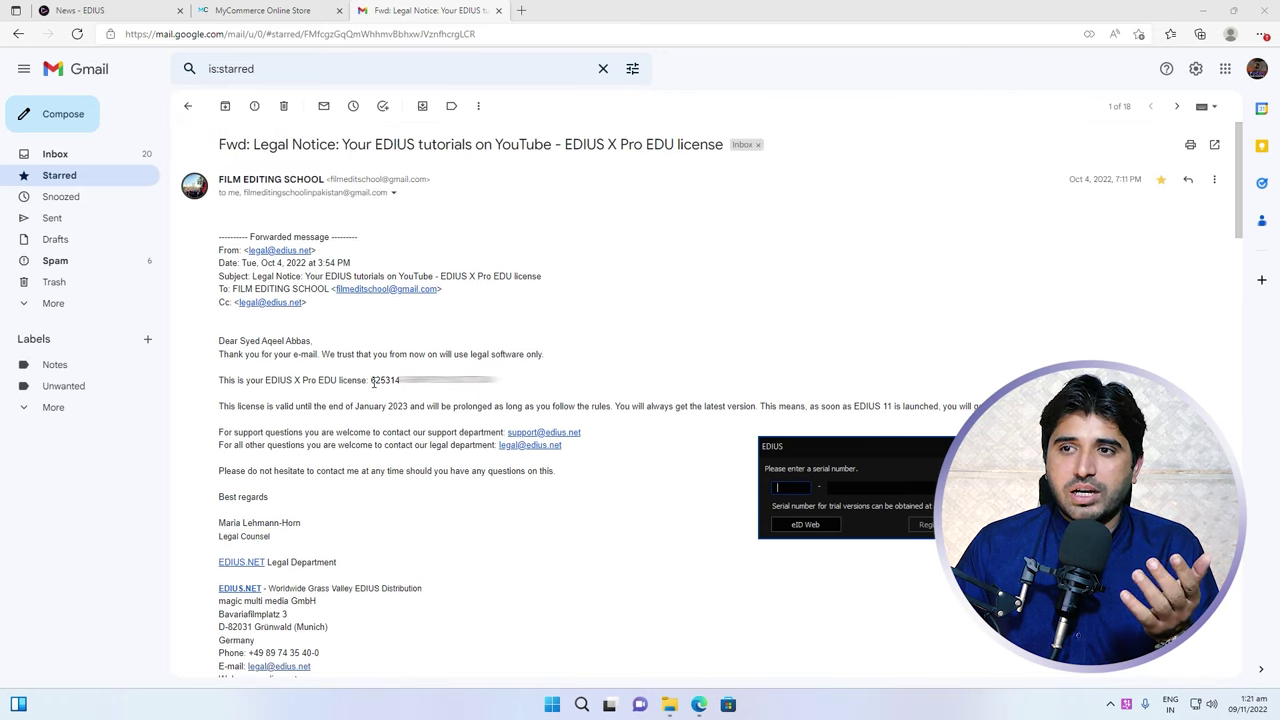
{"action": "left_click_drag", "start_coordinate": [371, 381], "coordinate": [498, 381]}
{"action": "right_click", "coordinate": [466, 381]}
{"action": "left_click", "coordinate": [513, 401]}
Paste the license number into the EDIUS serial field, register it and acknowledge the confirmation
{"action": "left_click", "coordinate": [798, 487]}
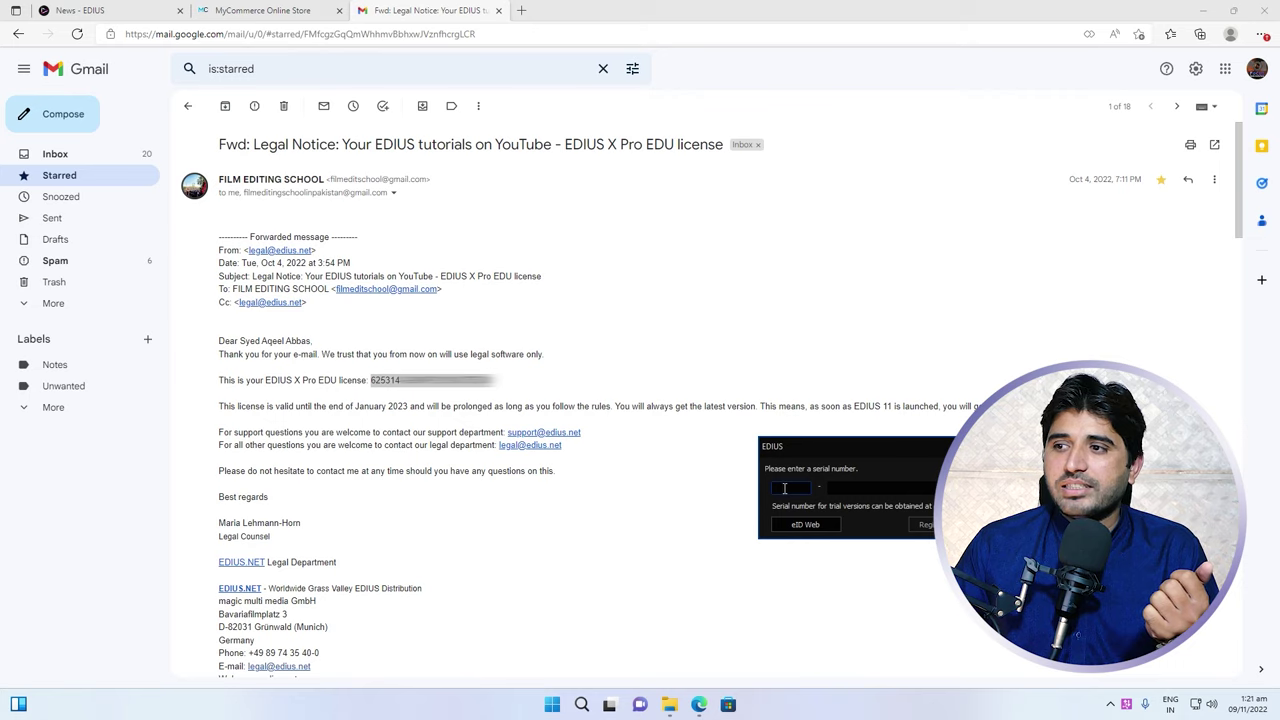
{"action": "right_click", "coordinate": [785, 488]}
{"action": "left_click", "coordinate": [810, 541]}
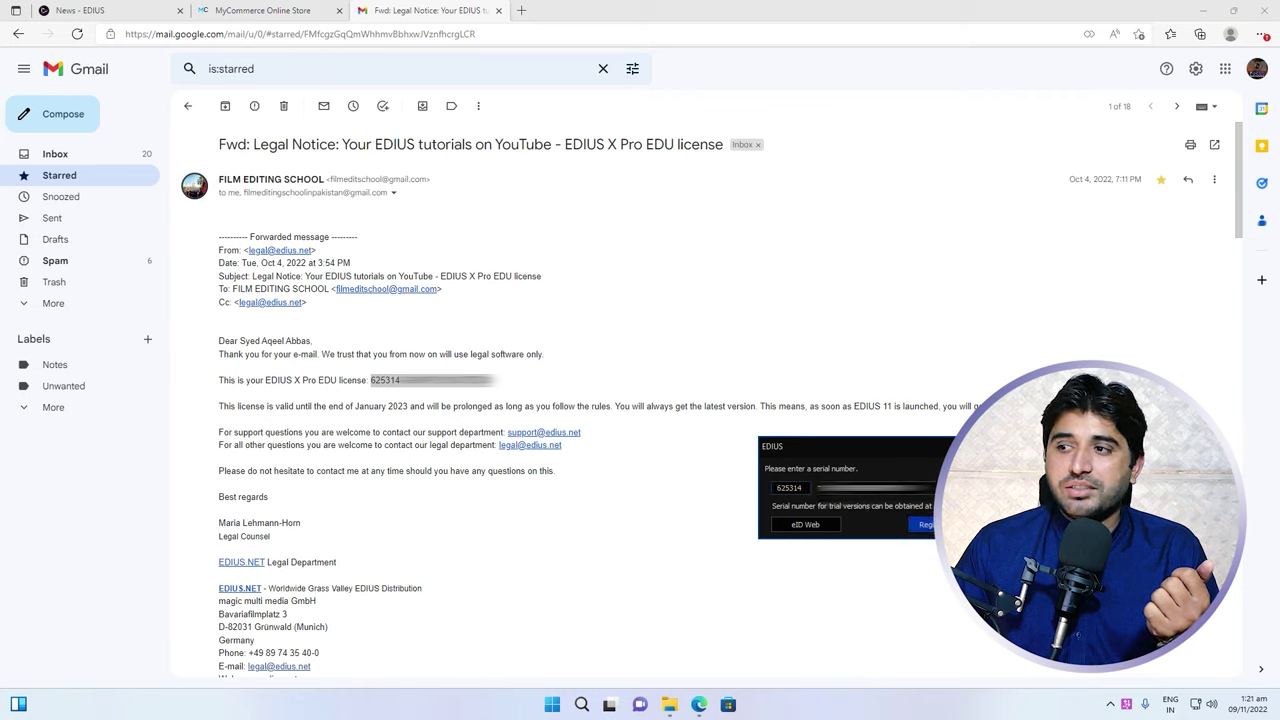
{"action": "key", "text": "Return"}
{"action": "left_click", "coordinate": [1203, 10]}
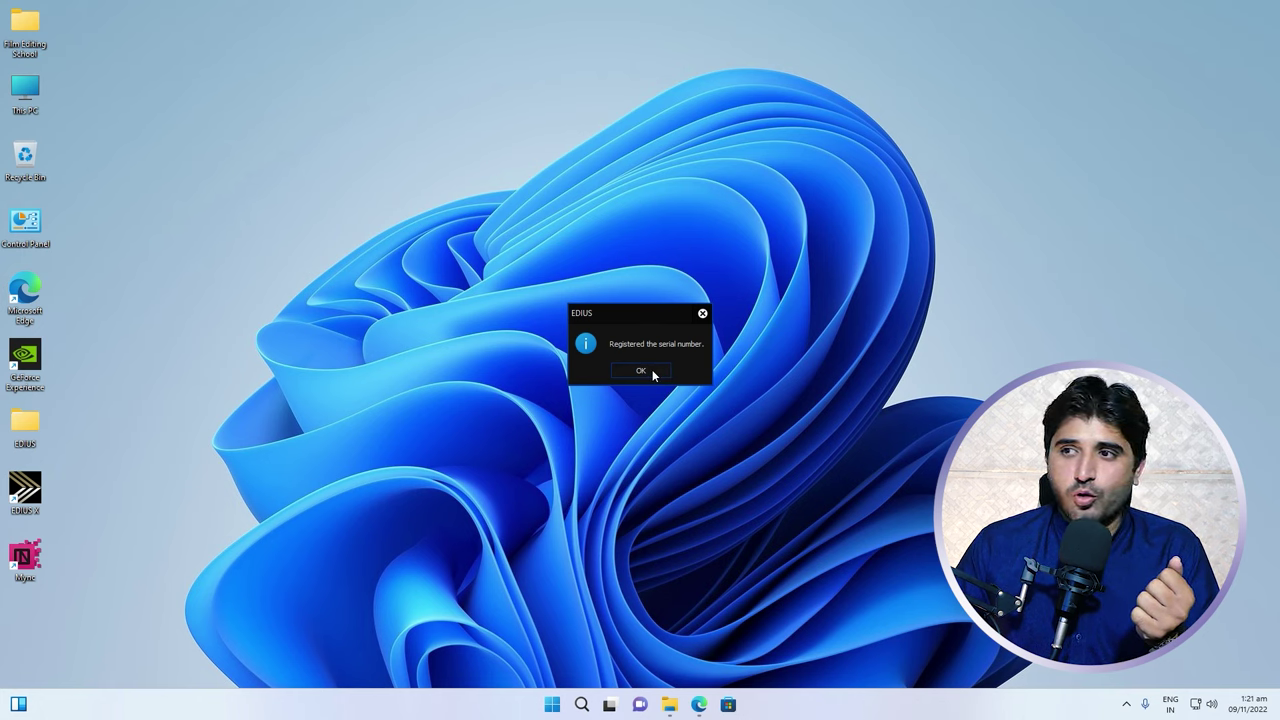
{"action": "left_click", "coordinate": [643, 371]}
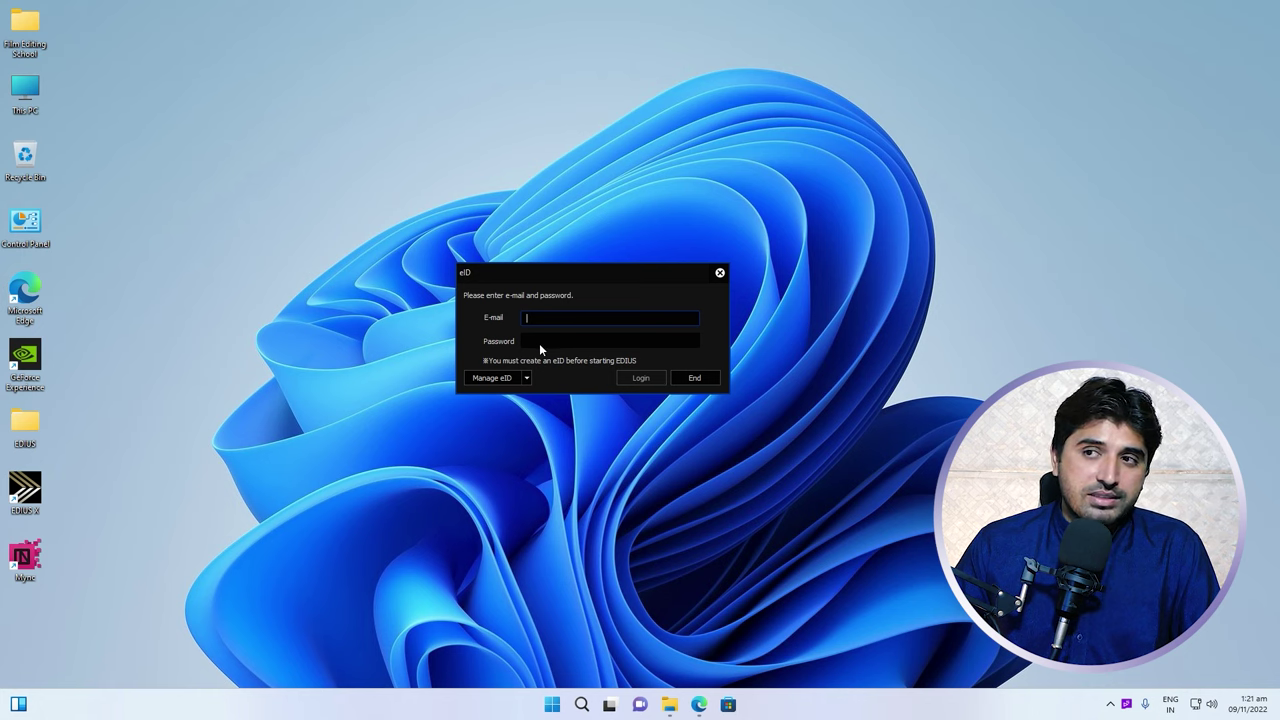
Start creating a new eID account, then move the eID login aside and minimise the browser
{"action": "left_click", "coordinate": [526, 377]}
{"action": "left_click", "coordinate": [527, 377]}
{"action": "left_click", "coordinate": [521, 379]}
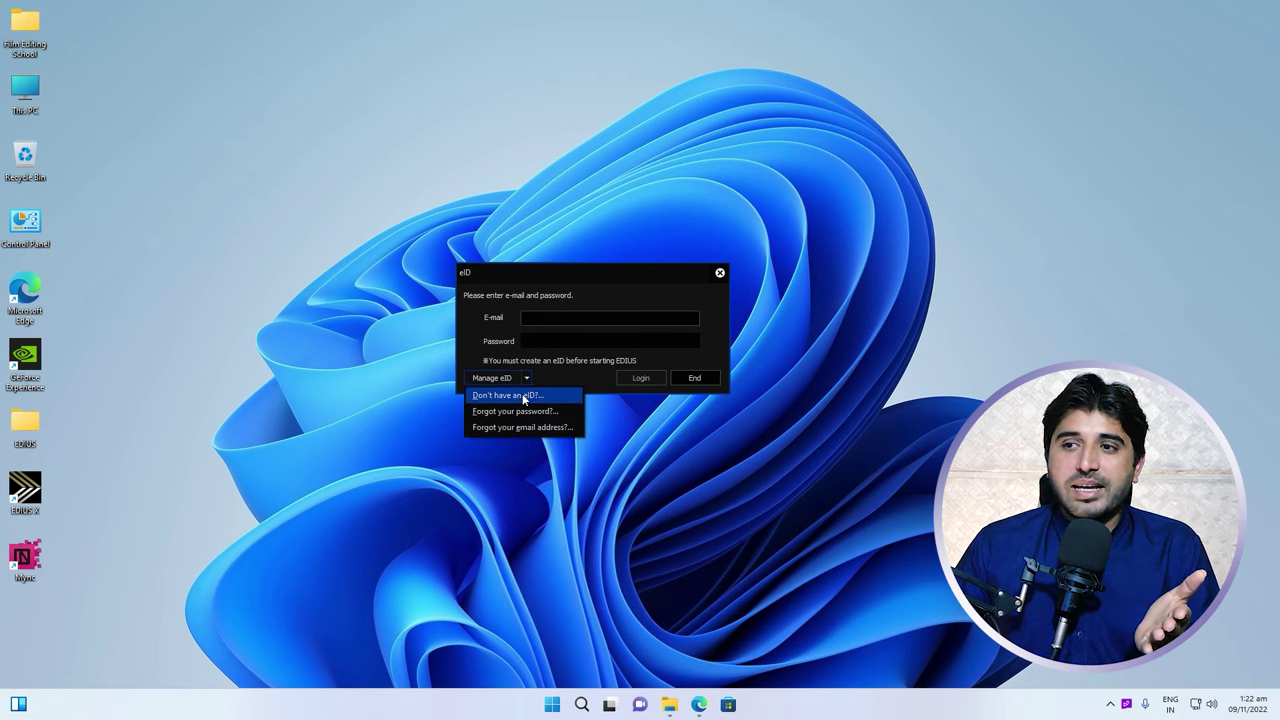
{"action": "left_click", "coordinate": [525, 396]}
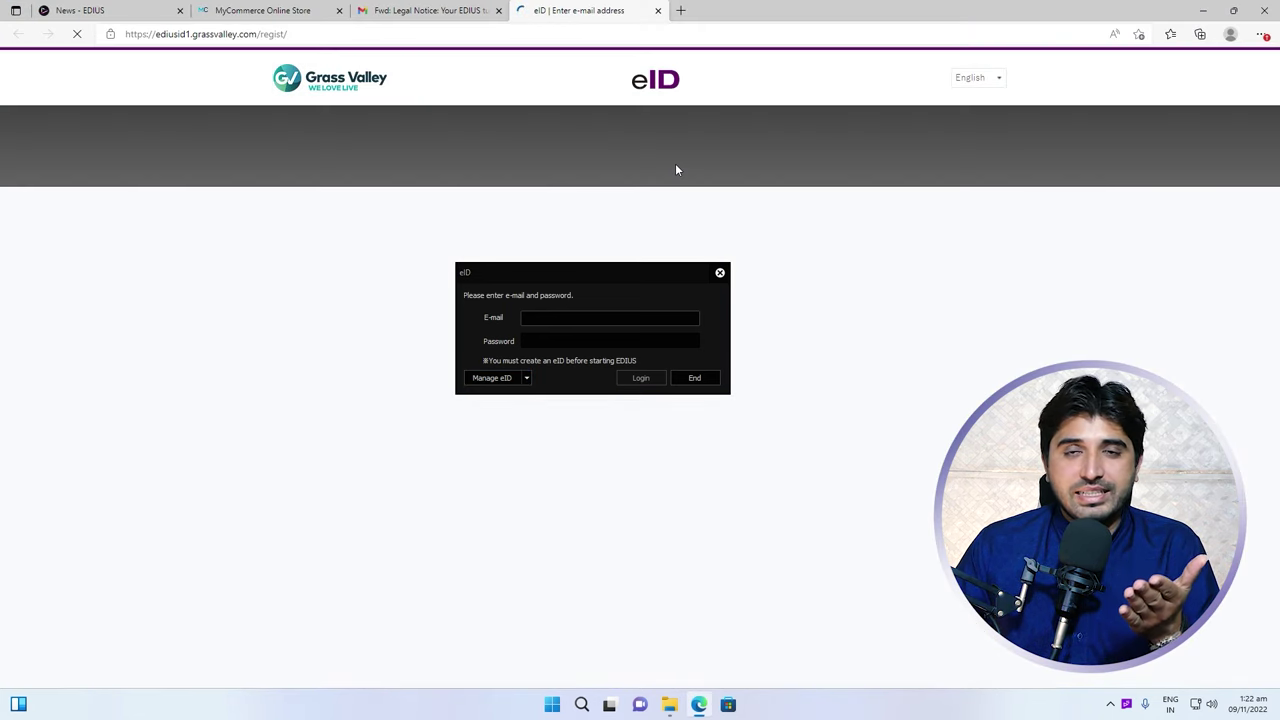
{"action": "left_click_drag", "start_coordinate": [594, 271], "coordinate": [837, 364]}
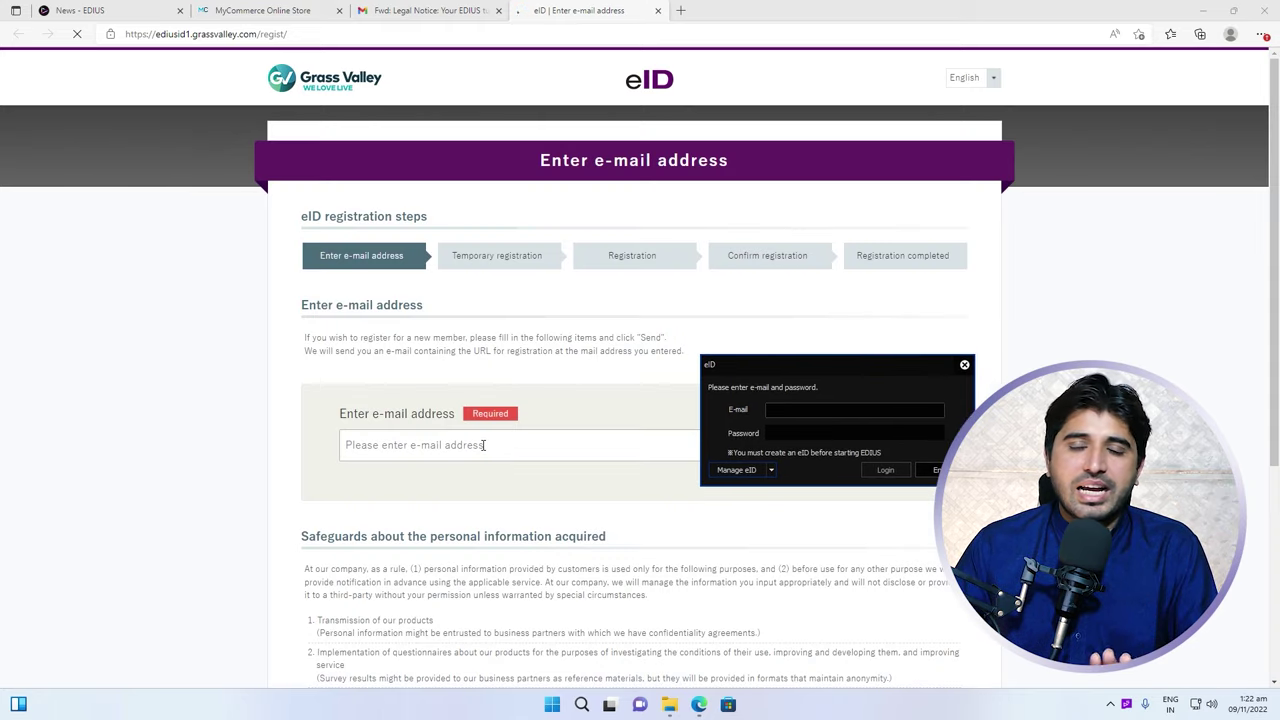
{"action": "left_click", "coordinate": [1203, 10]}
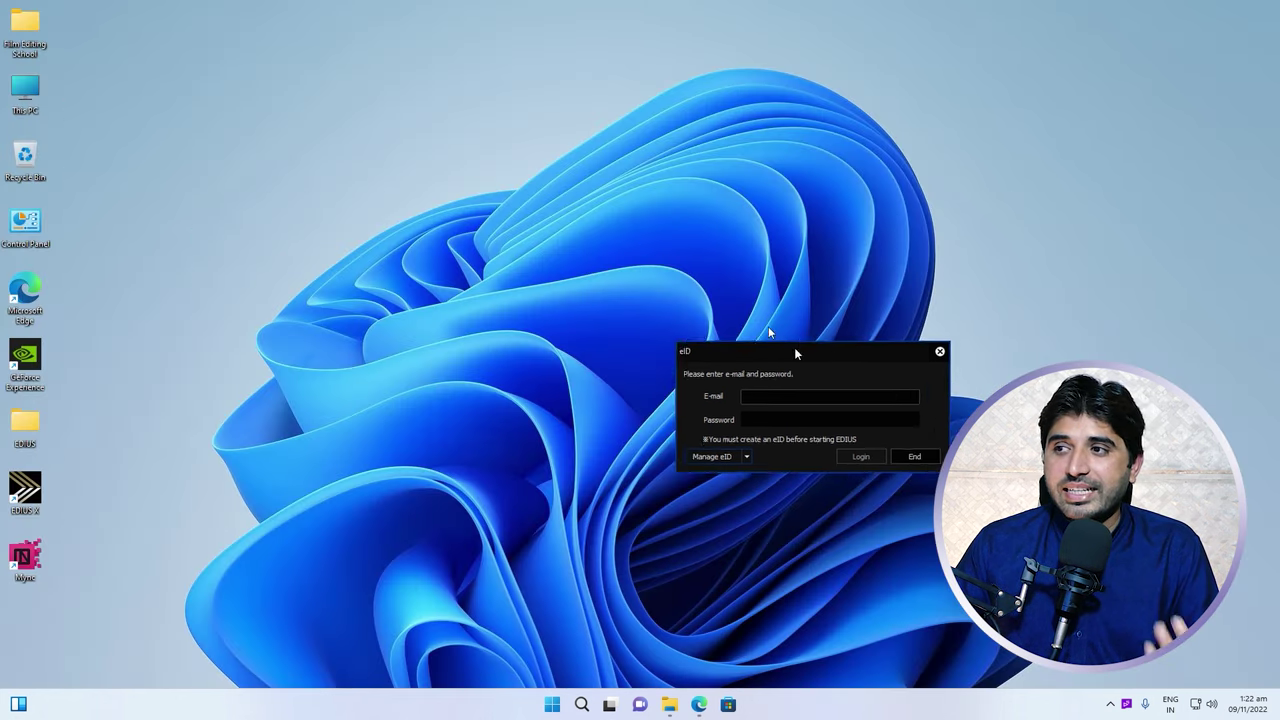
Log in to eID with the account e-mail and the pasted password
{"action": "left_click", "coordinate": [661, 291]}
{"action": "type", "text": "f"}
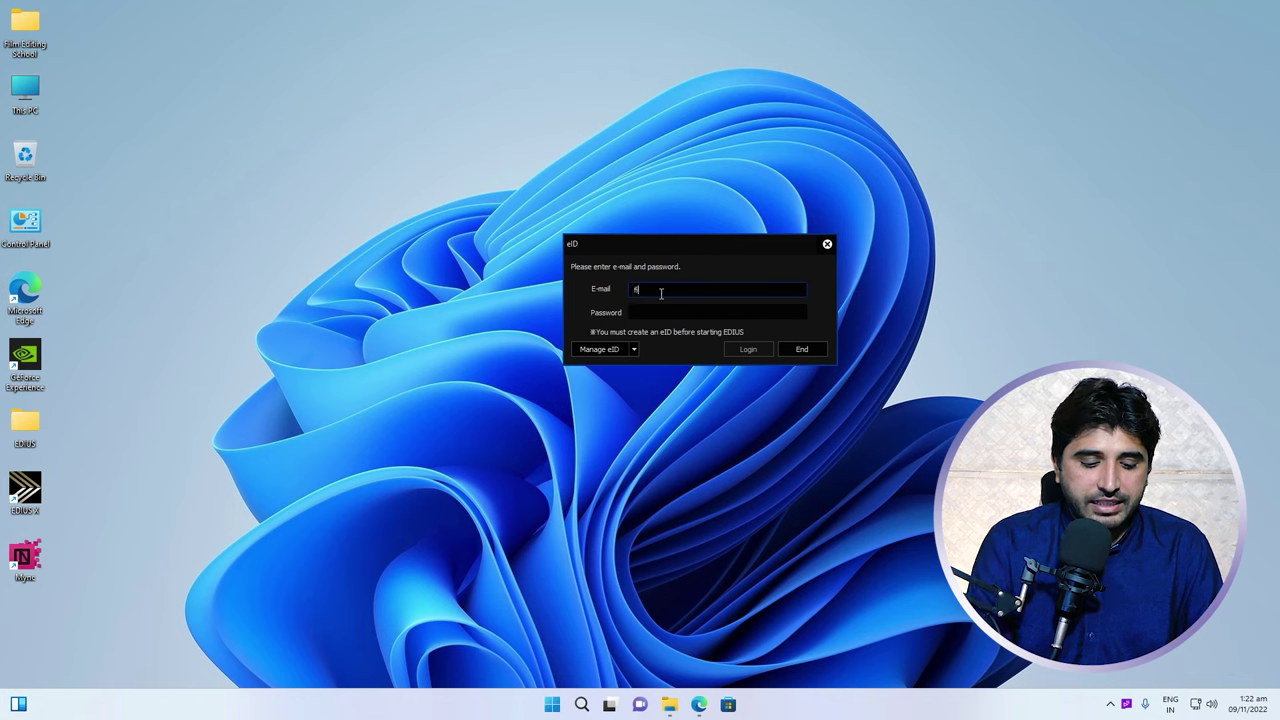
{"action": "key", "text": "Tab"}
{"action": "key", "text": "ctrl+v"}
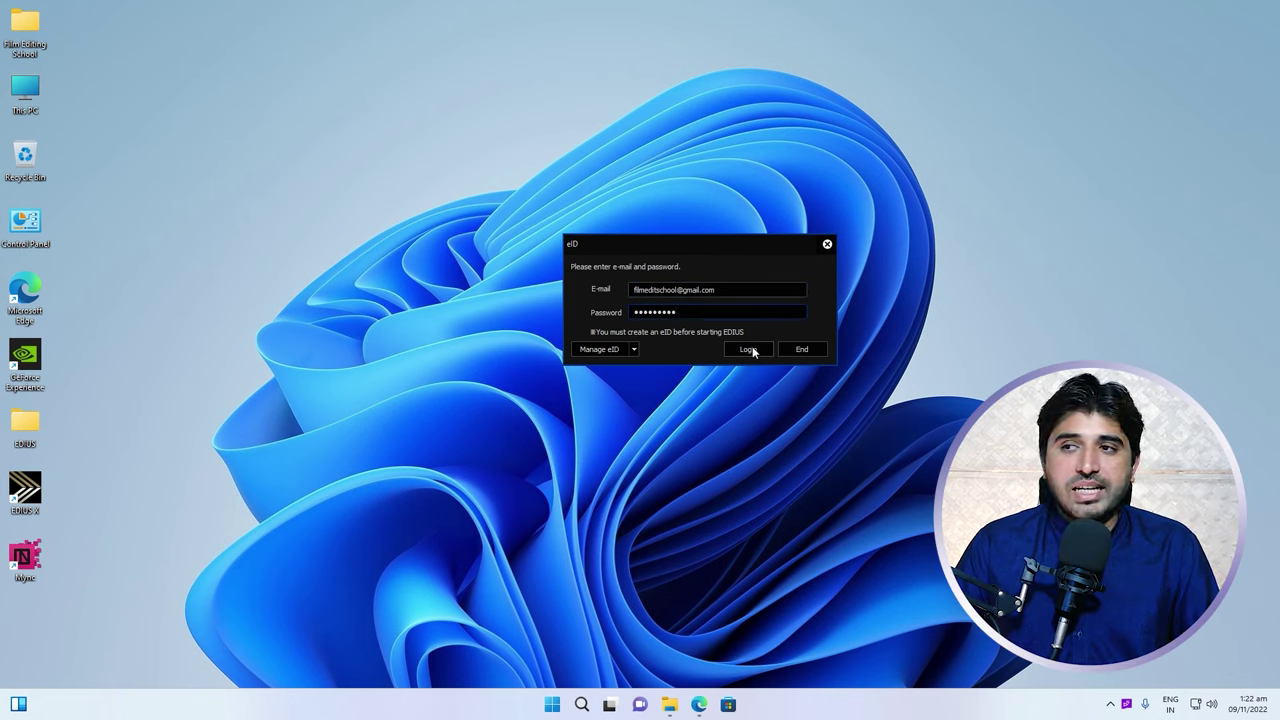
{"action": "left_click", "coordinate": [748, 349]}
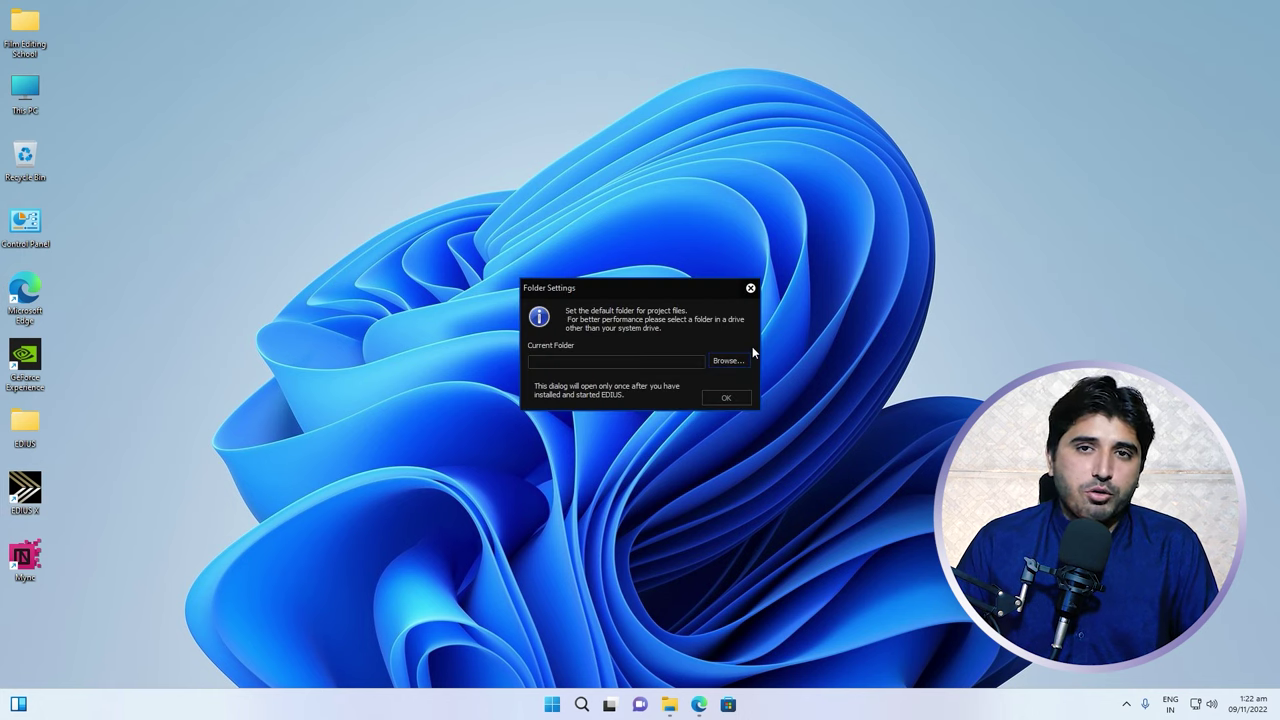
Set the default project folder to Downloads, confirm with OK, and close the update notice
{"action": "left_click_drag", "start_coordinate": [653, 291], "coordinate": [626, 270]}
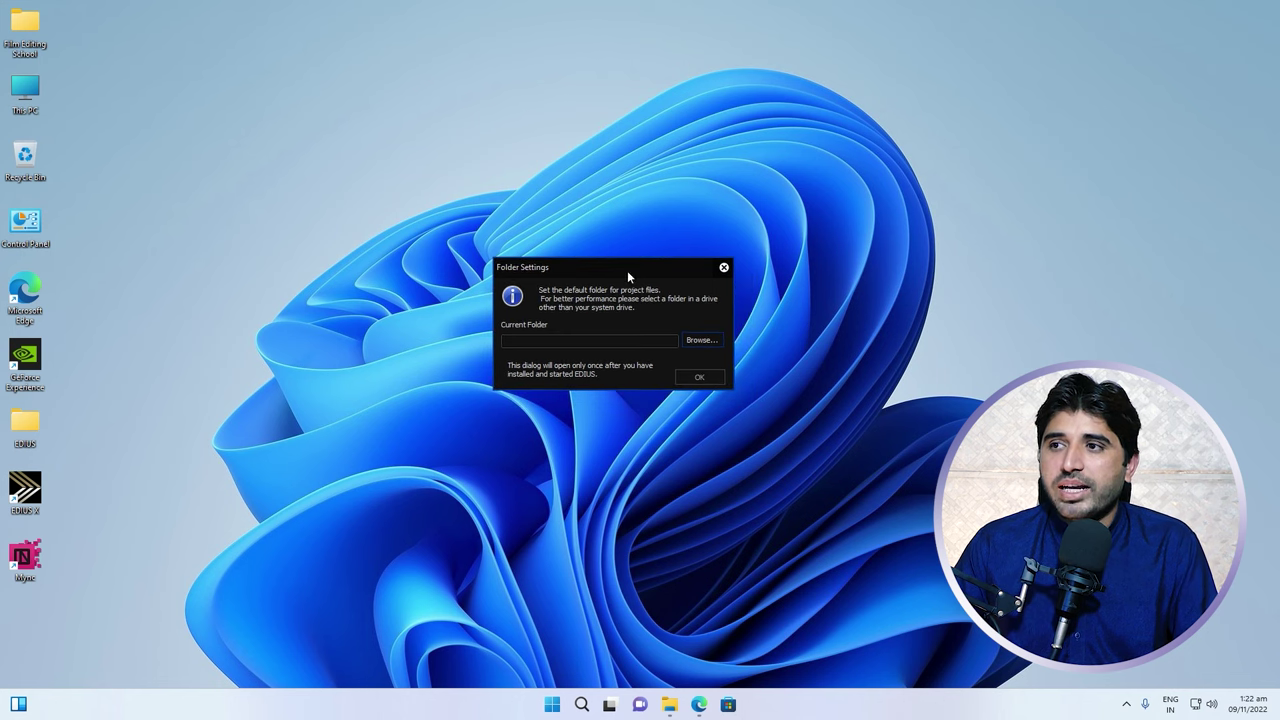
{"action": "left_click", "coordinate": [698, 340]}
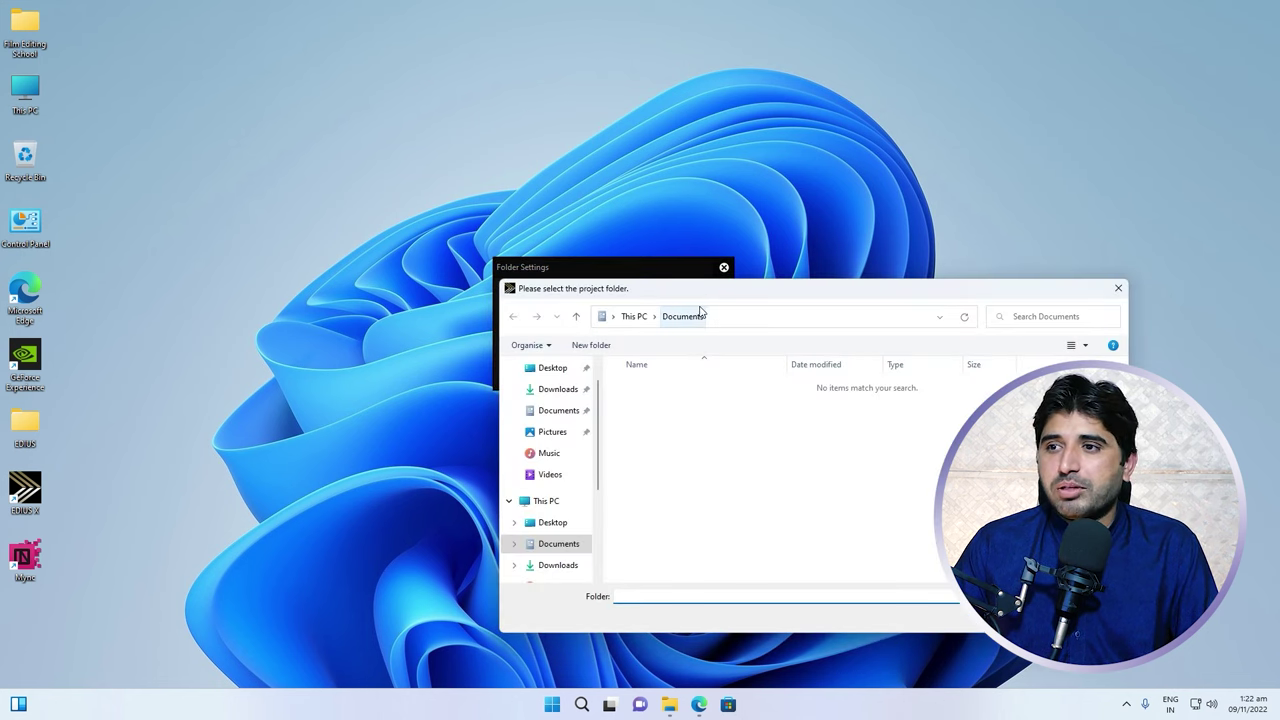
{"action": "scroll", "coordinate": [586, 414], "scroll_direction": "up", "scroll_amount": 1}
{"action": "left_click", "coordinate": [557, 415]}
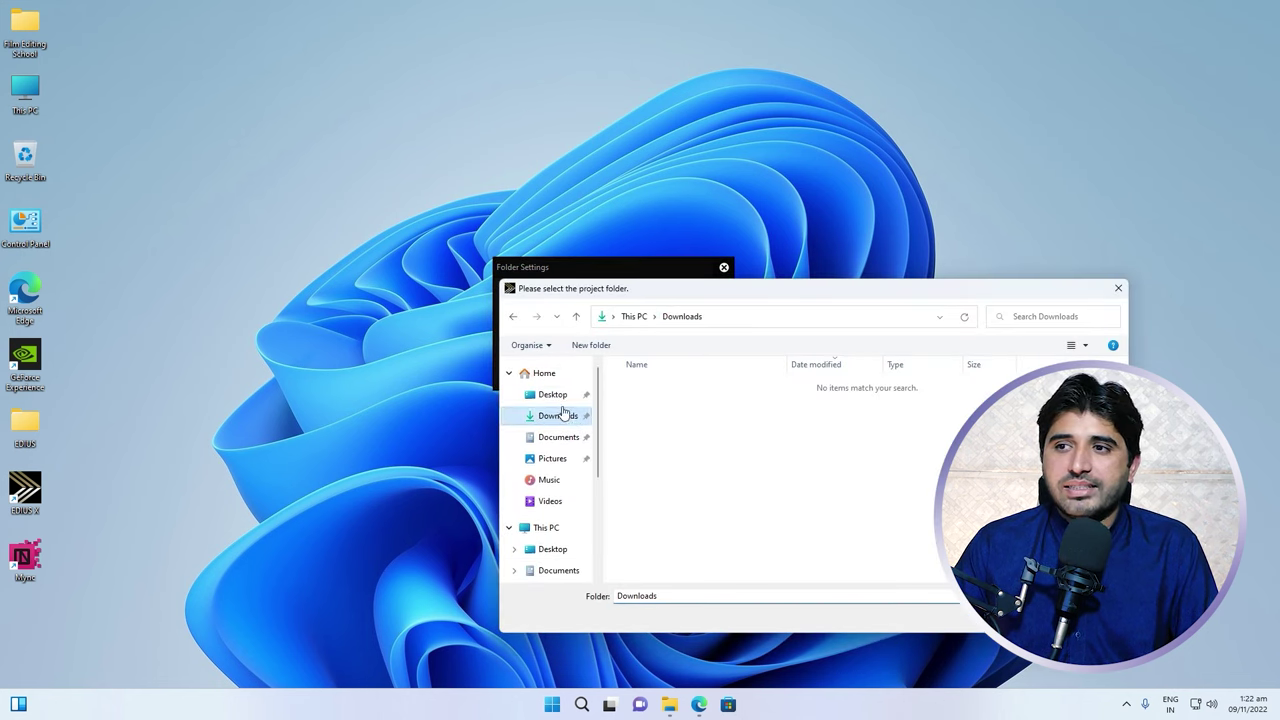
{"action": "key", "text": "Return"}
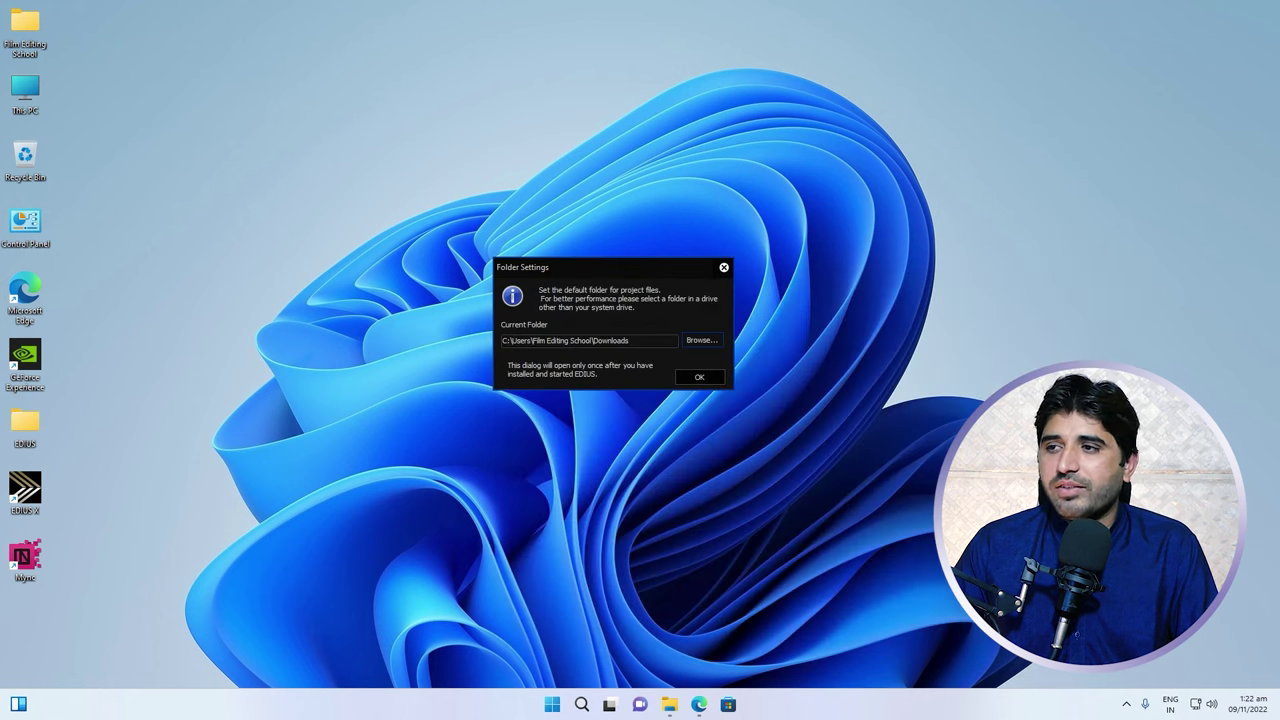
{"action": "left_click", "coordinate": [700, 377]}
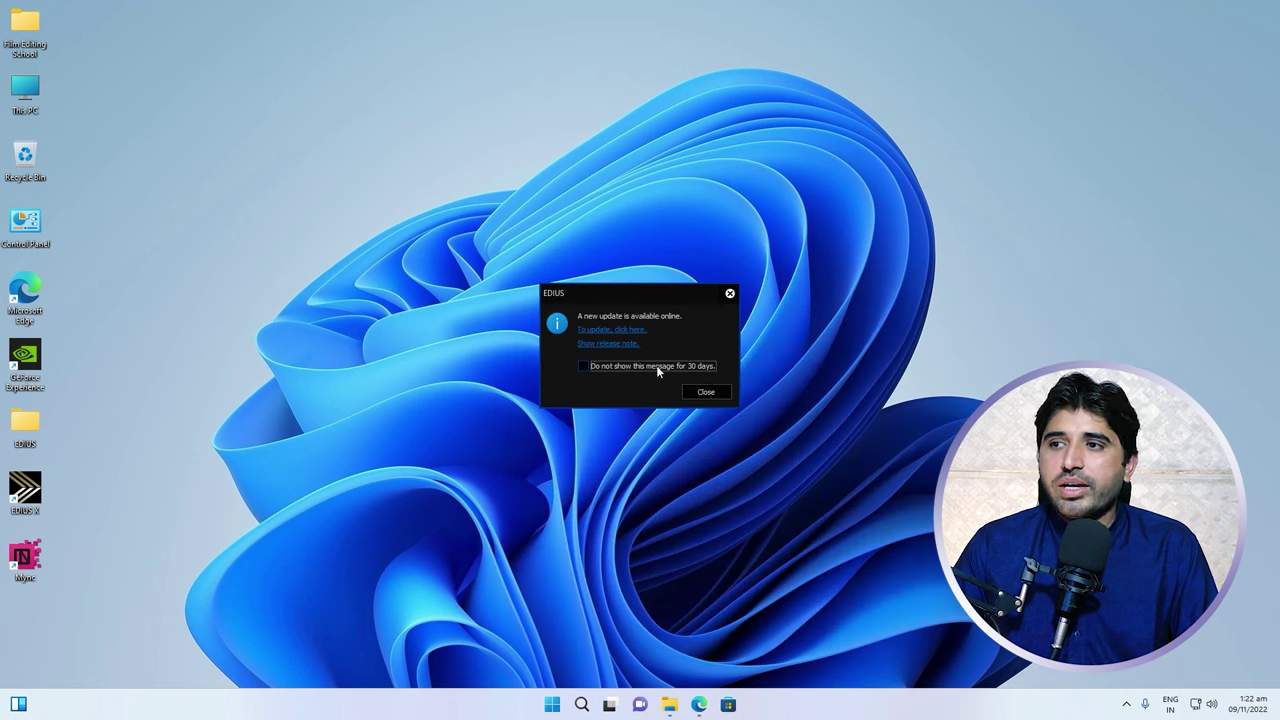
{"action": "left_click", "coordinate": [708, 392]}
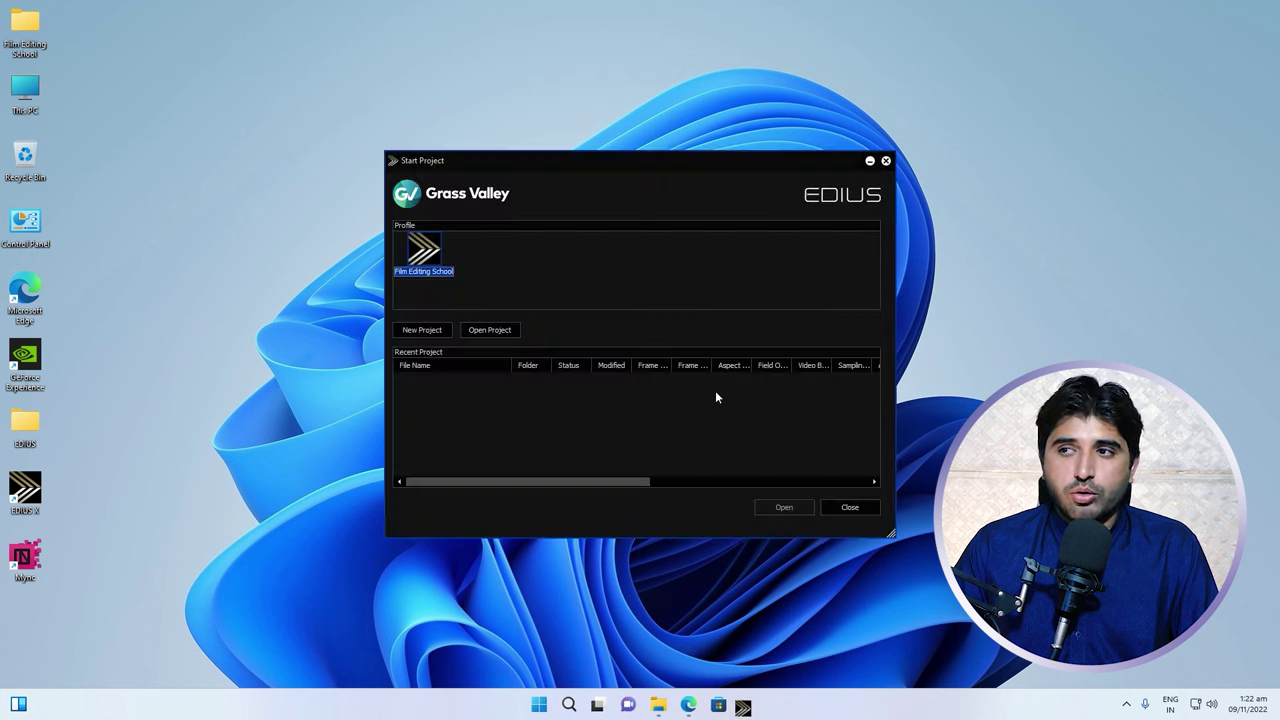
Start a new project preset with 8K, HD, SD and DV sizes, 24p and 25p, plus 2ch and 4ch audio
{"action": "left_click", "coordinate": [432, 328]}
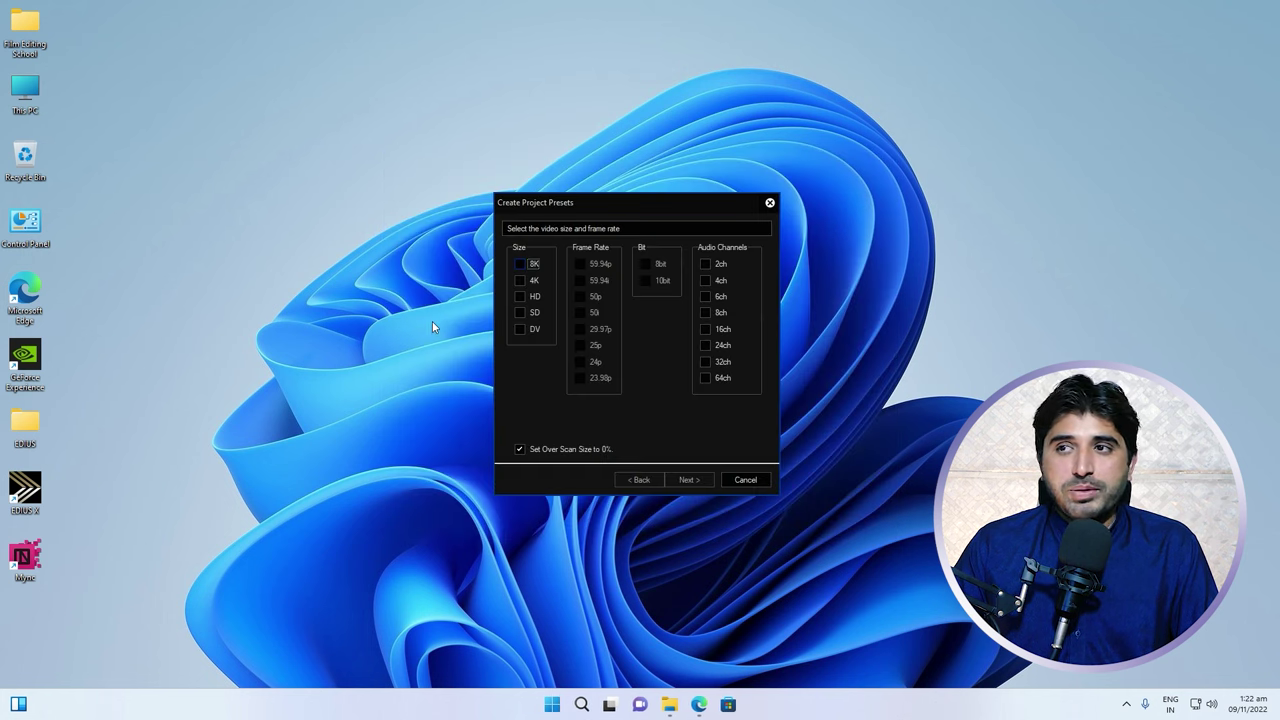
{"action": "left_click", "coordinate": [521, 265]}
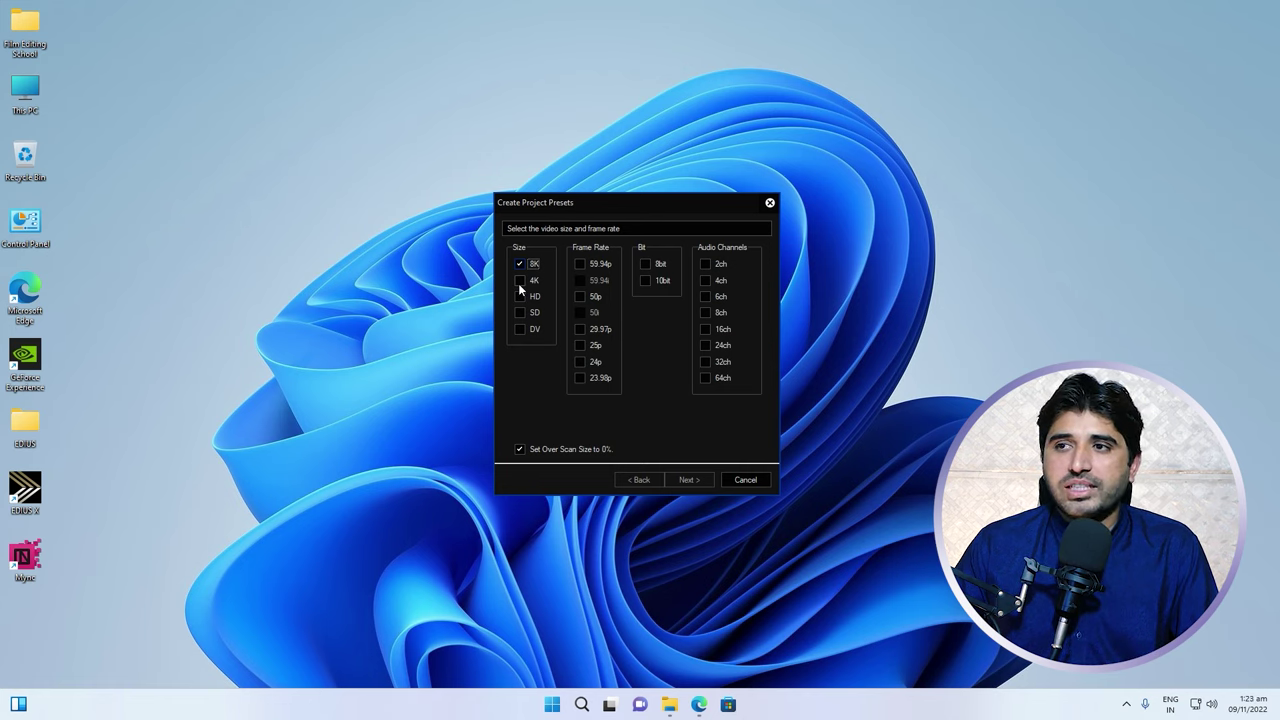
{"action": "left_click", "coordinate": [519, 296]}
{"action": "left_click", "coordinate": [519, 313]}
{"action": "left_click", "coordinate": [519, 329]}
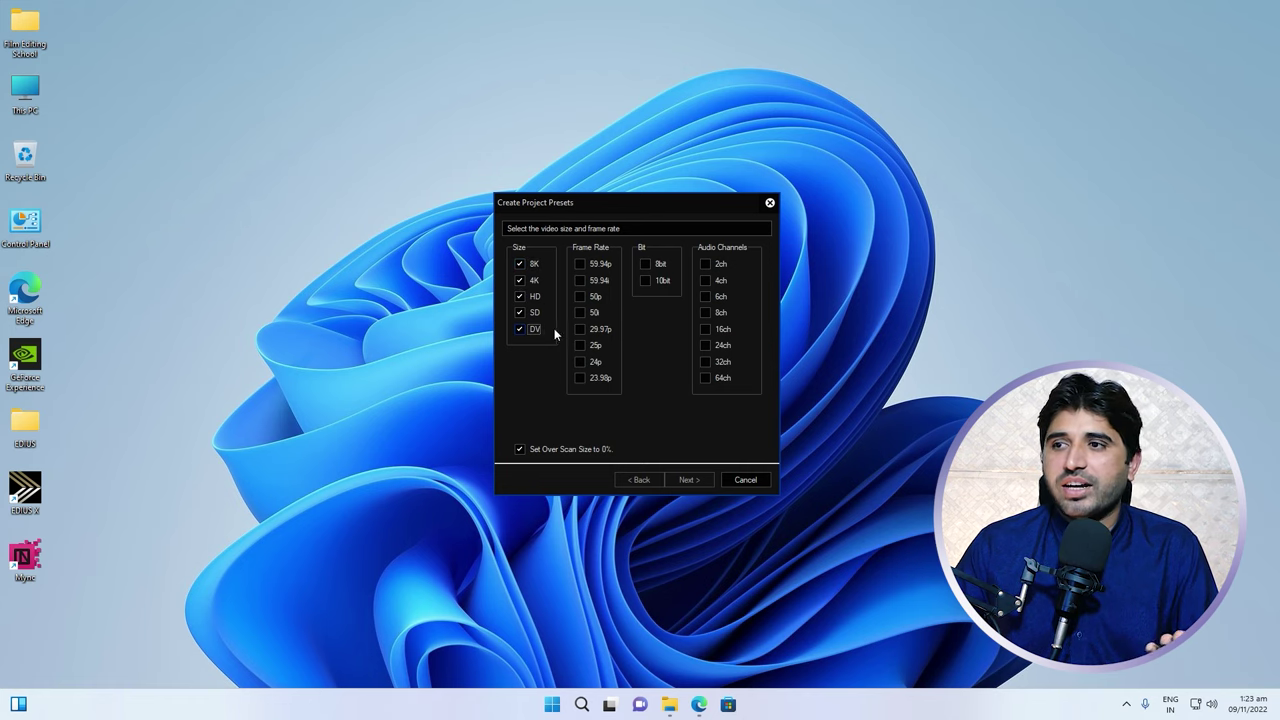
{"action": "left_click", "coordinate": [580, 362]}
{"action": "left_click", "coordinate": [581, 342]}
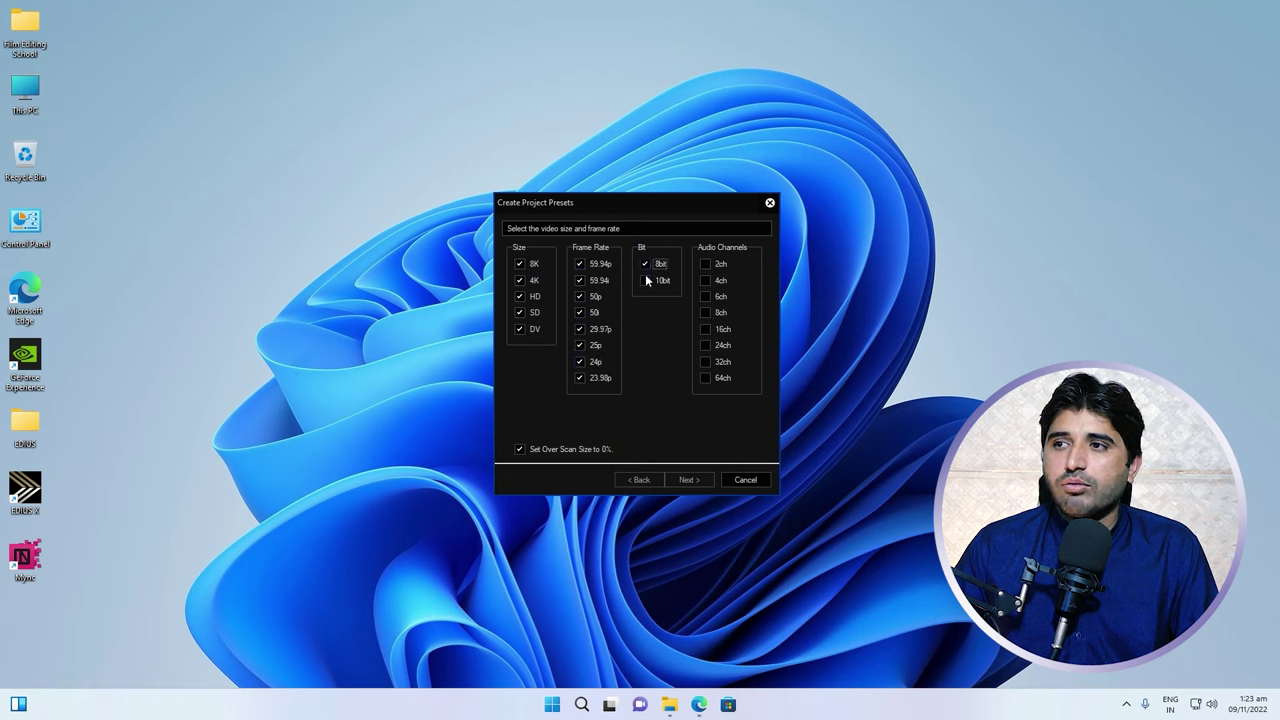
{"action": "left_click", "coordinate": [706, 264]}
{"action": "left_click", "coordinate": [704, 280]}
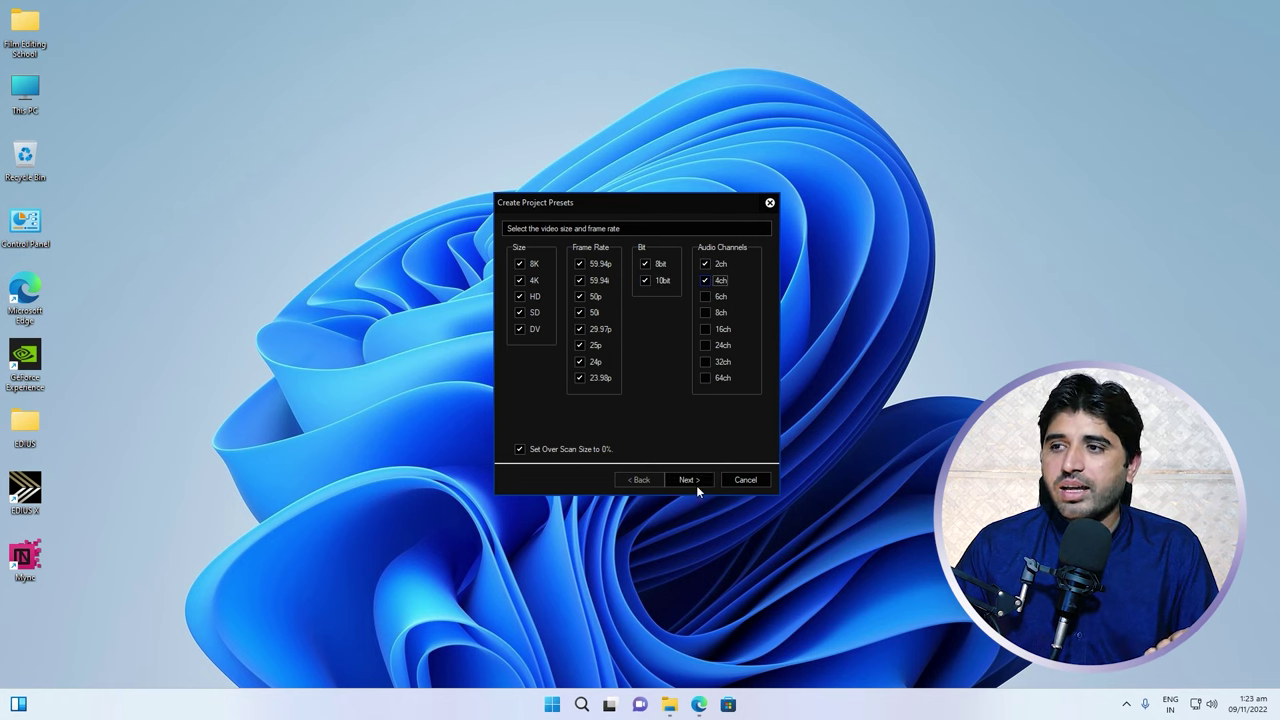